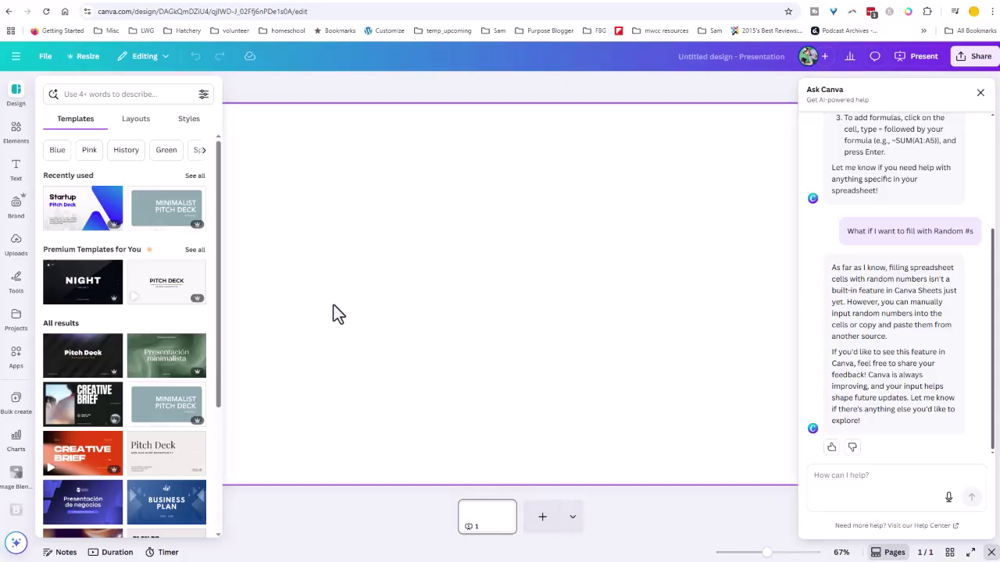
Step: Add two Instagram Reel pages to the design from the social media formats
left_click(572, 516)
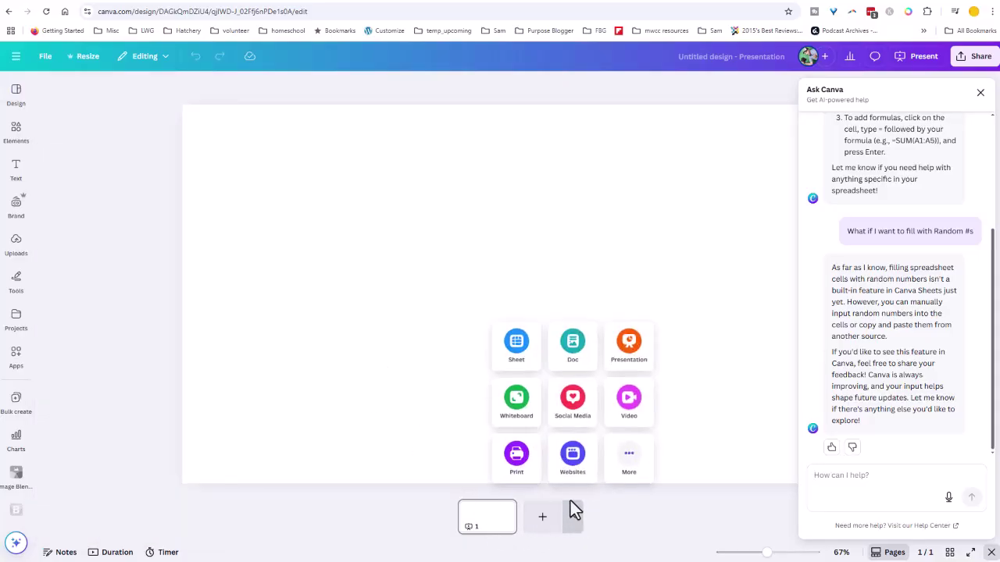
left_click(574, 406)
left_click(515, 395)
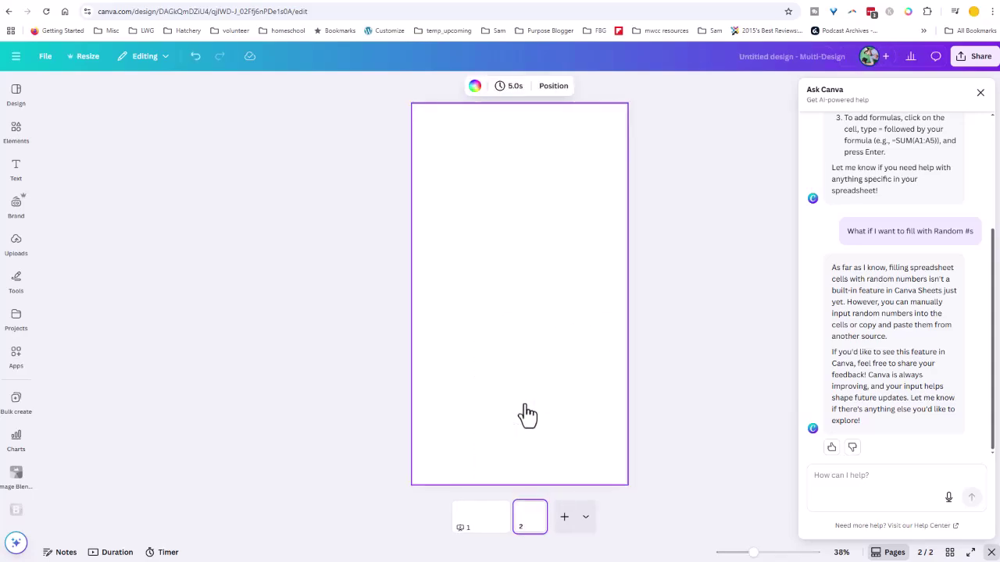
left_click(564, 521)
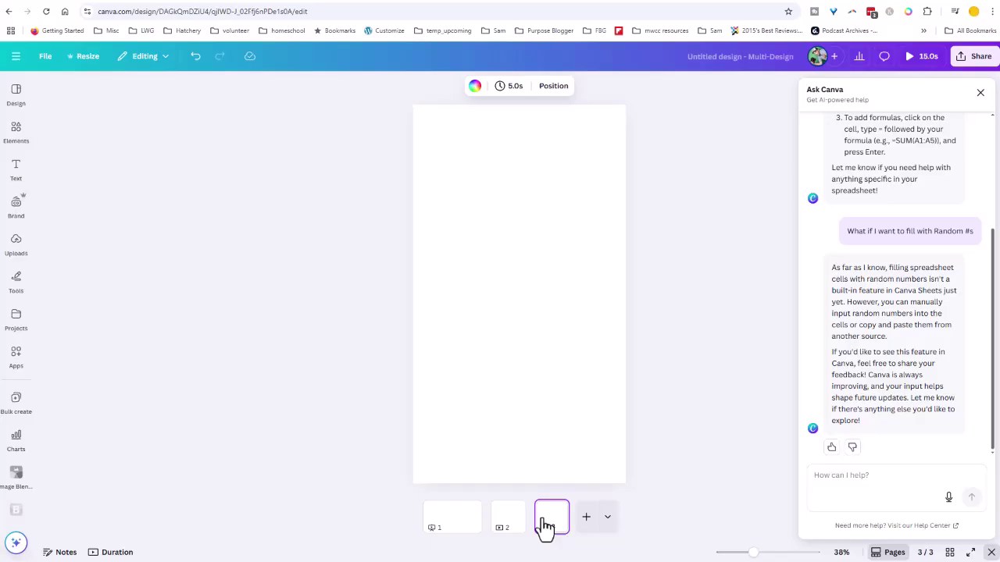
Step: Add two whiteboard pages, then a blank website page as page 6
left_click(608, 525)
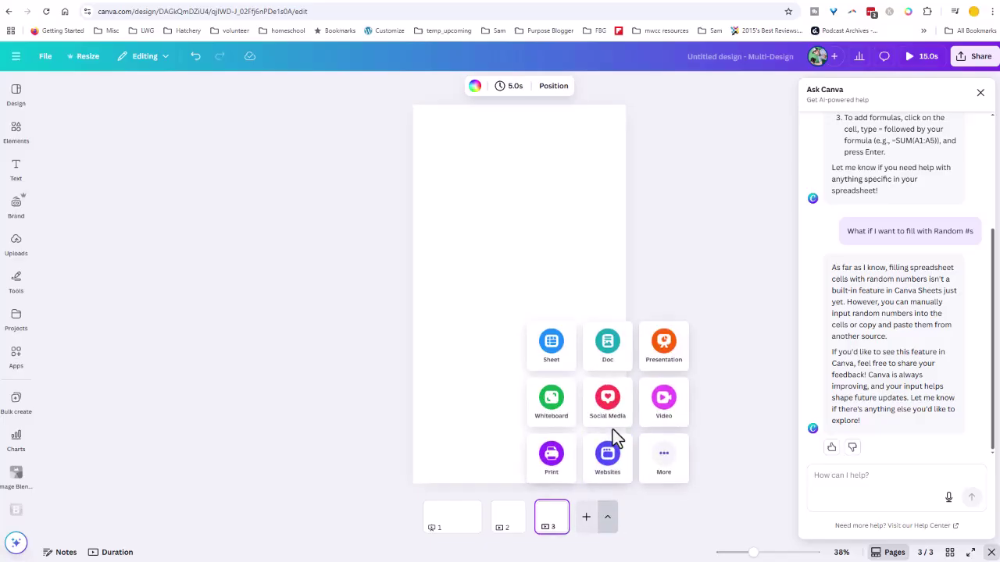
left_click(552, 400)
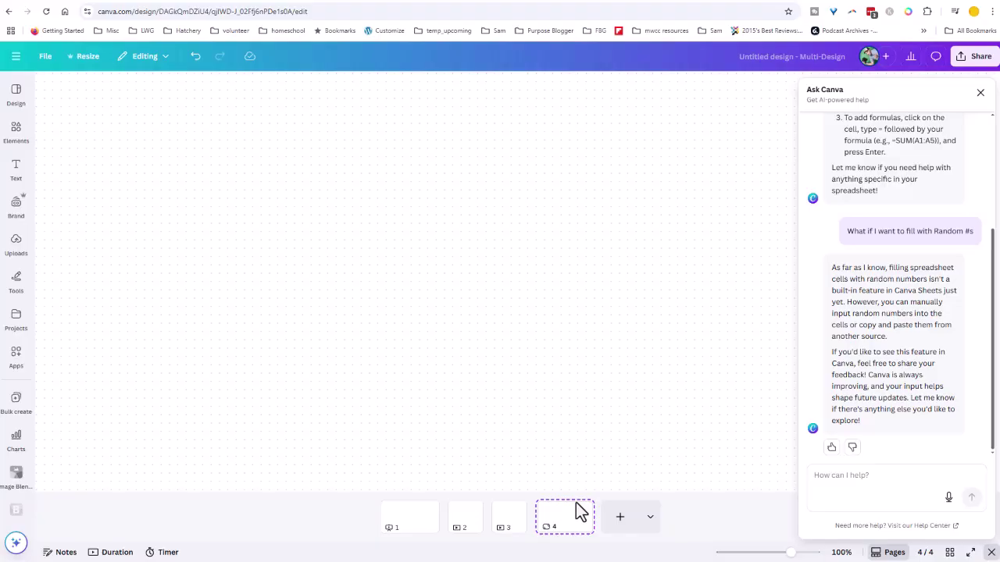
left_click(615, 527)
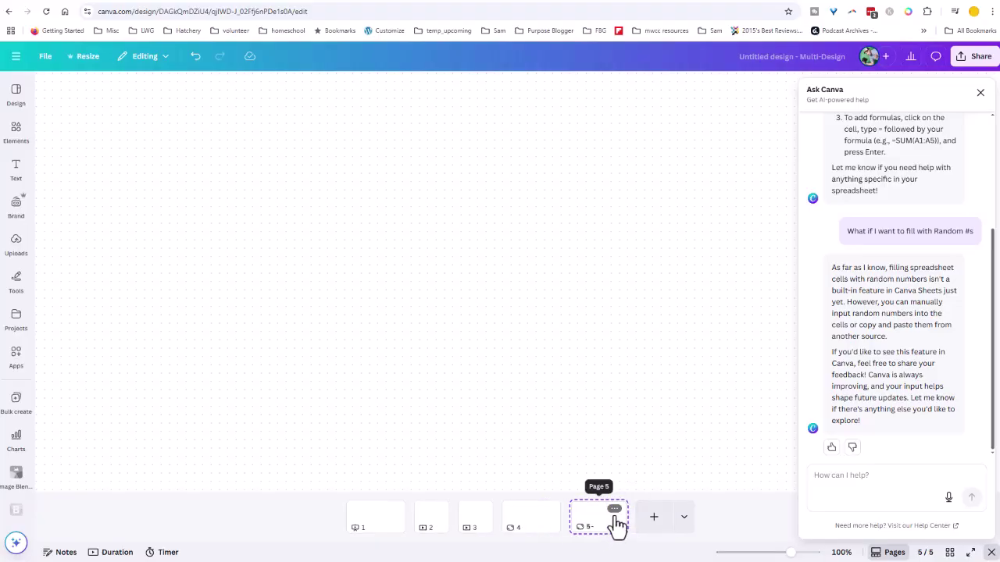
left_click(683, 522)
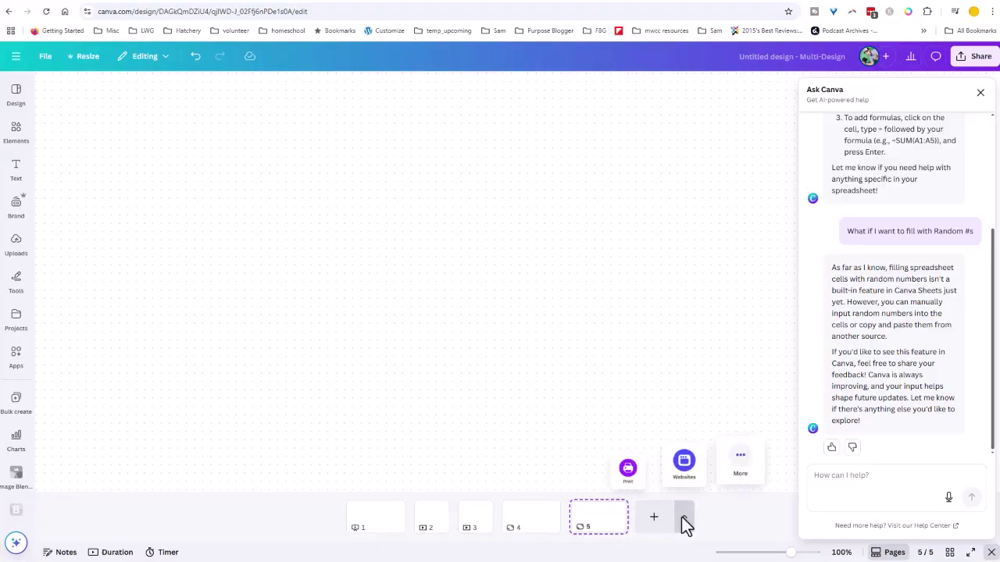
left_click(684, 461)
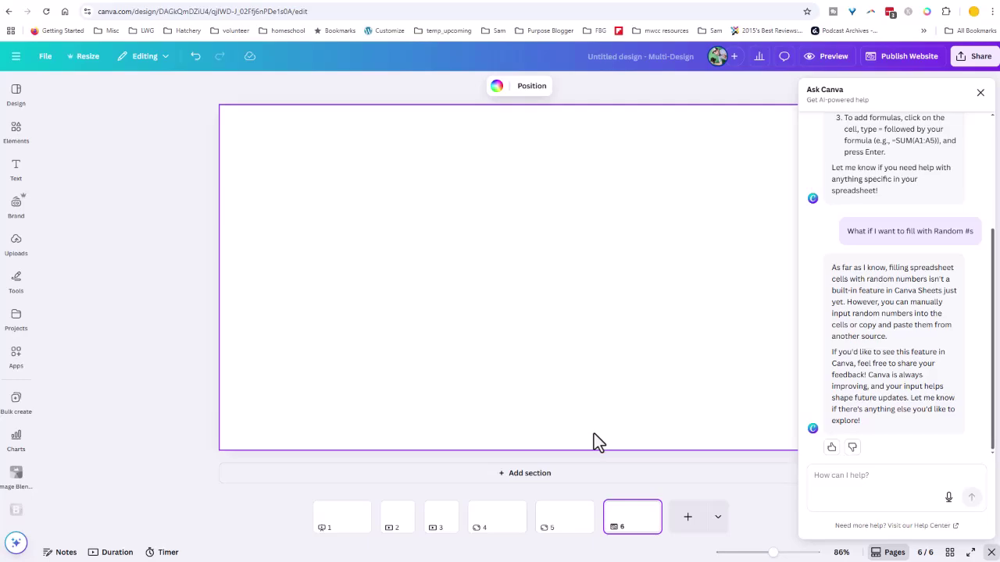
Step: Start a new blank Canva Sheet design from the home page
left_click(720, 523)
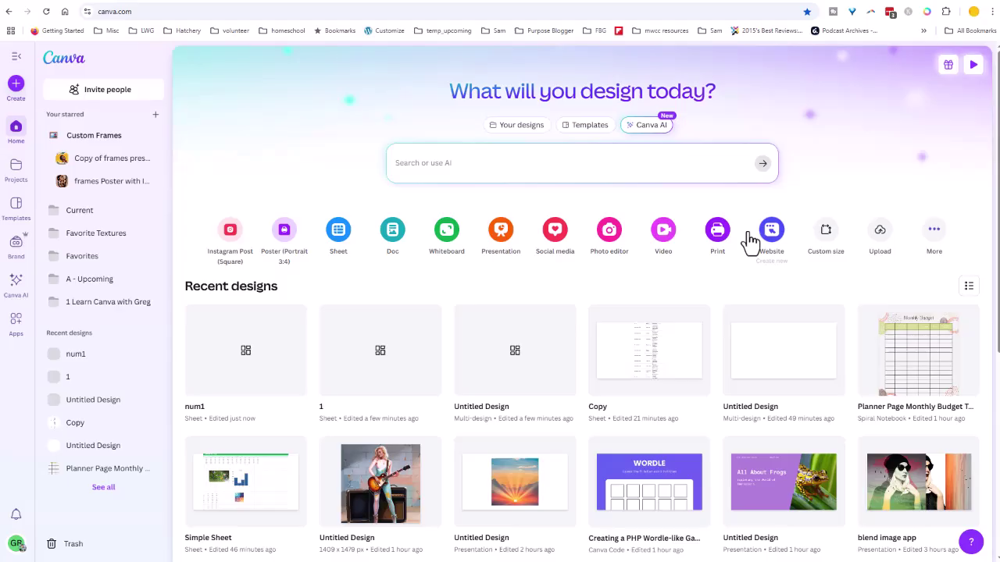
left_click(340, 233)
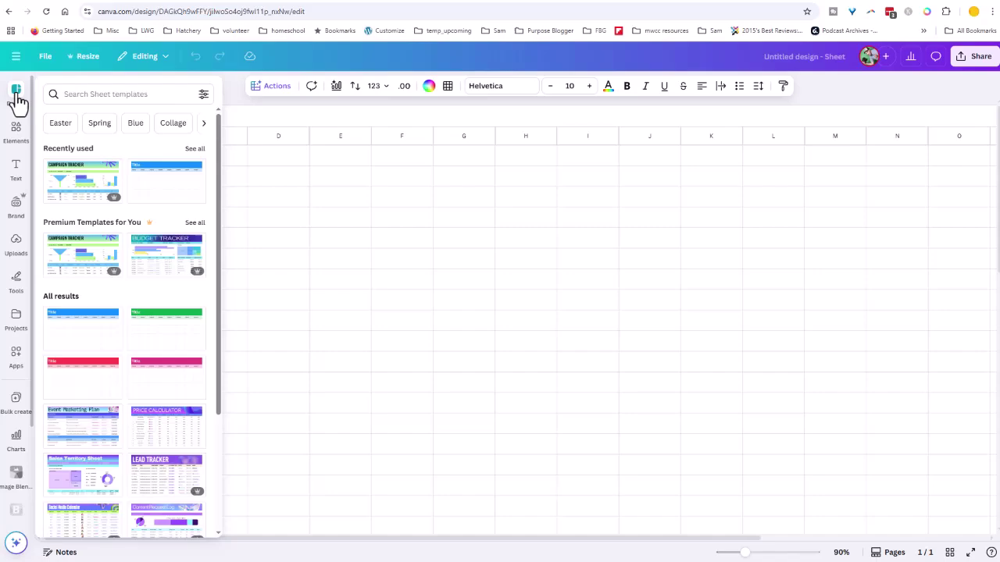
Step: Add the Campaign Tracker template as a new page and chart A9:I11 with Magic Charts
left_click(98, 188)
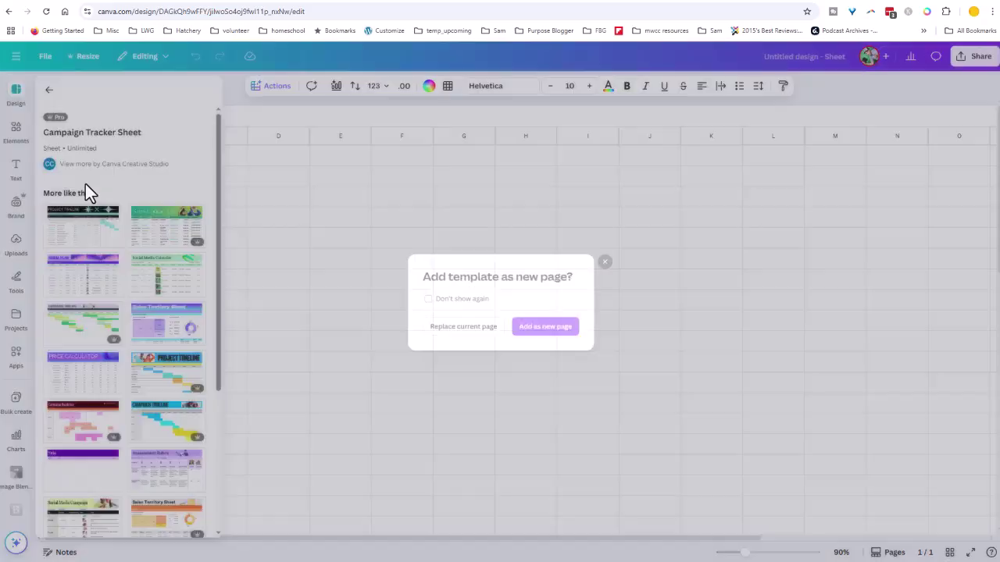
left_click(532, 340)
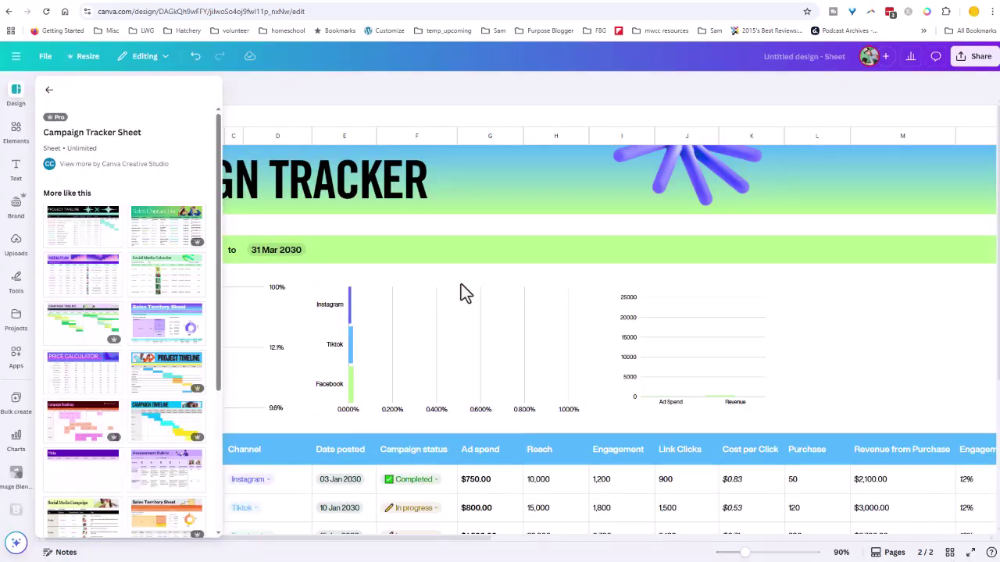
left_click(263, 89)
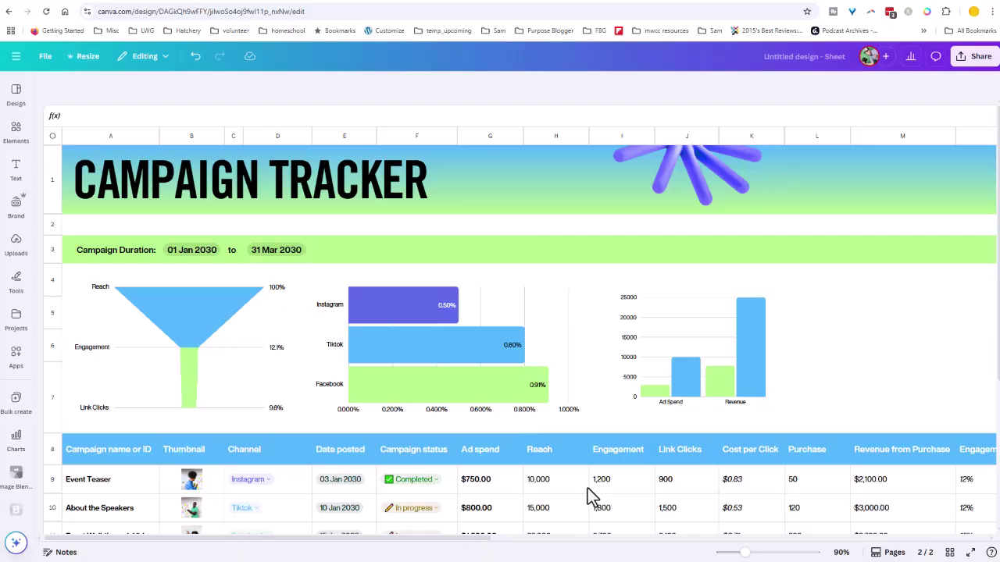
scroll(591, 485, "down", 2)
left_click_drag(654, 441, 90, 376)
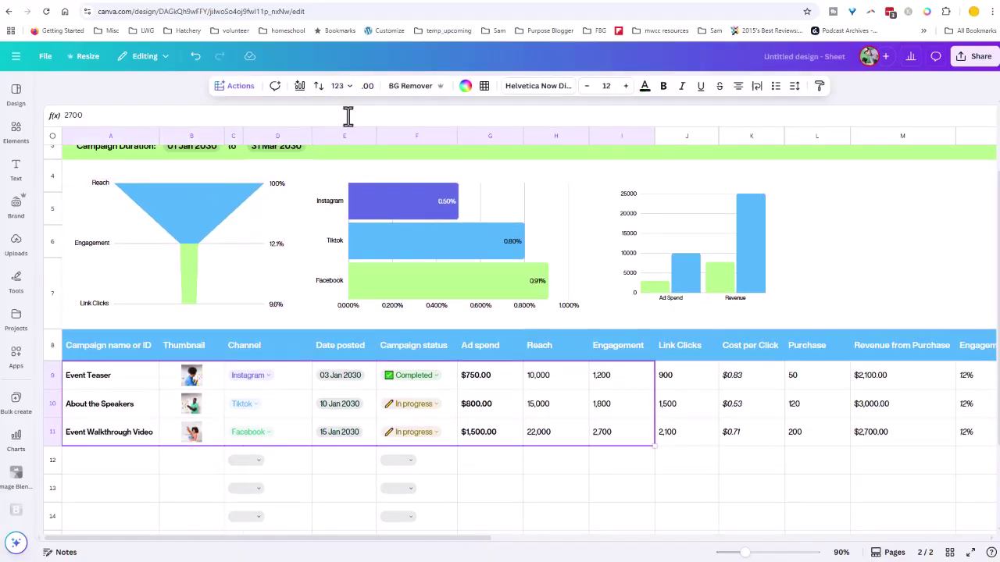
left_click(300, 87)
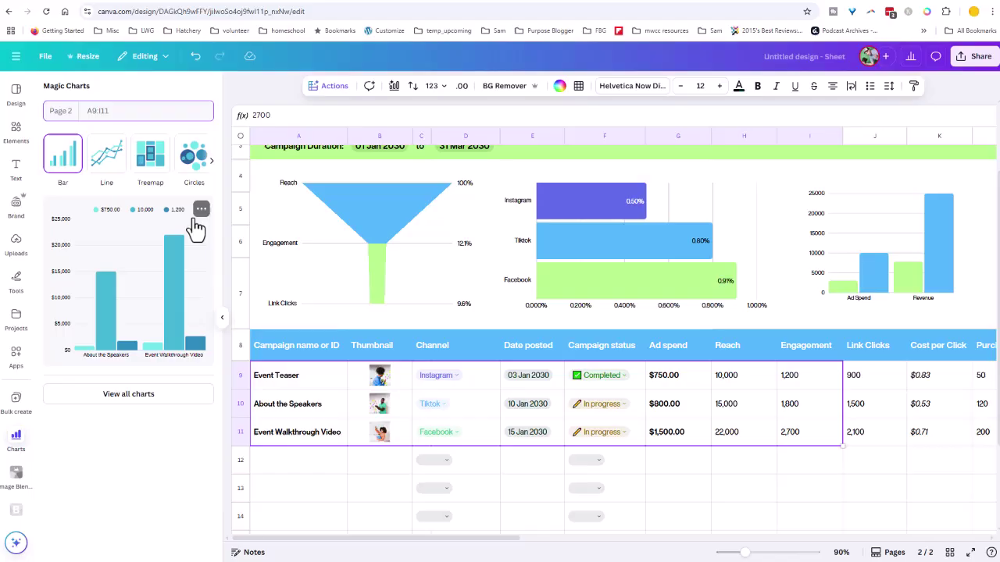
Step: Leave the sheet's Actions menu and return to the home page's recent designs
left_click(331, 88)
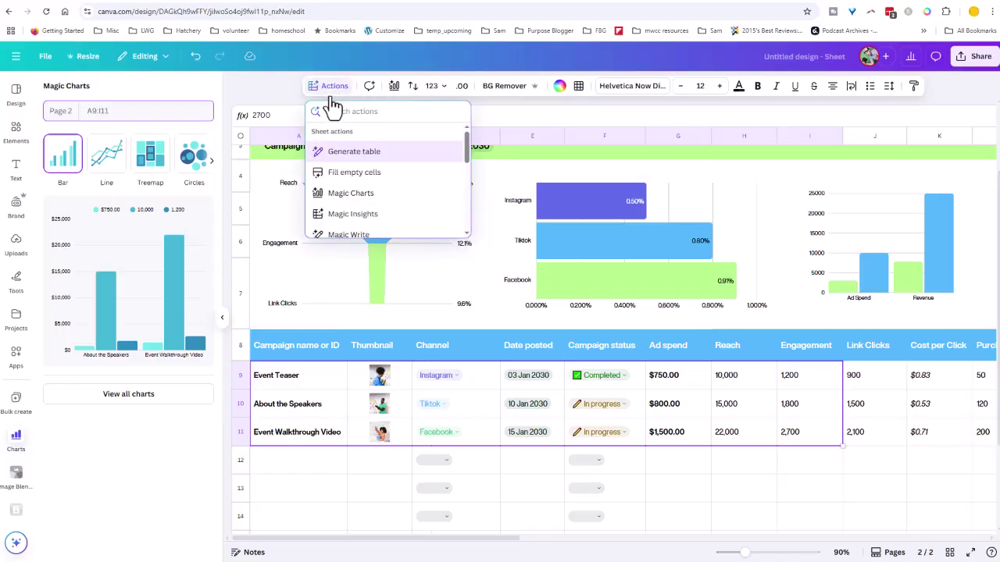
scroll(361, 188, "down", 1)
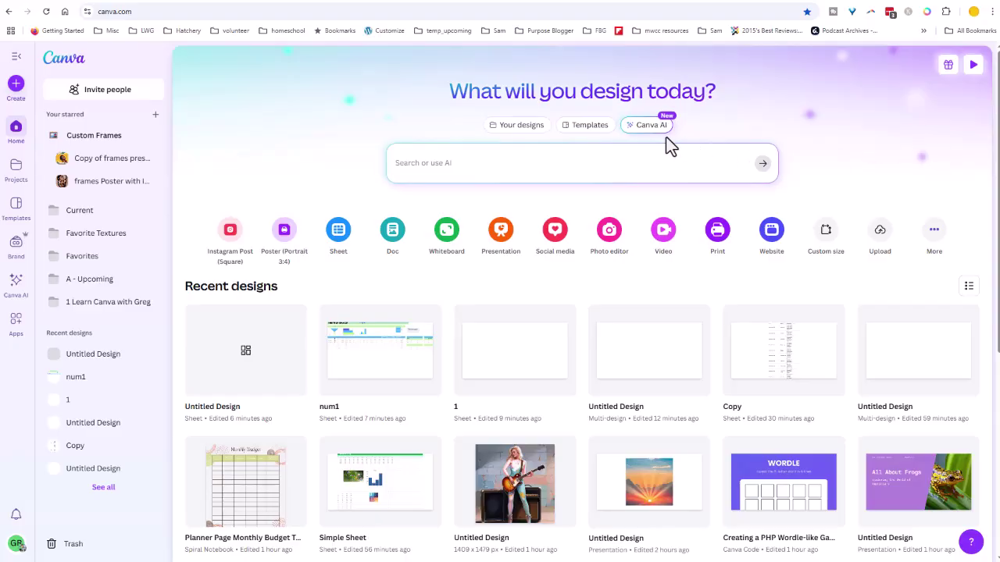
Step: Open Canva AI from the pill under the home page heading
left_click(645, 126)
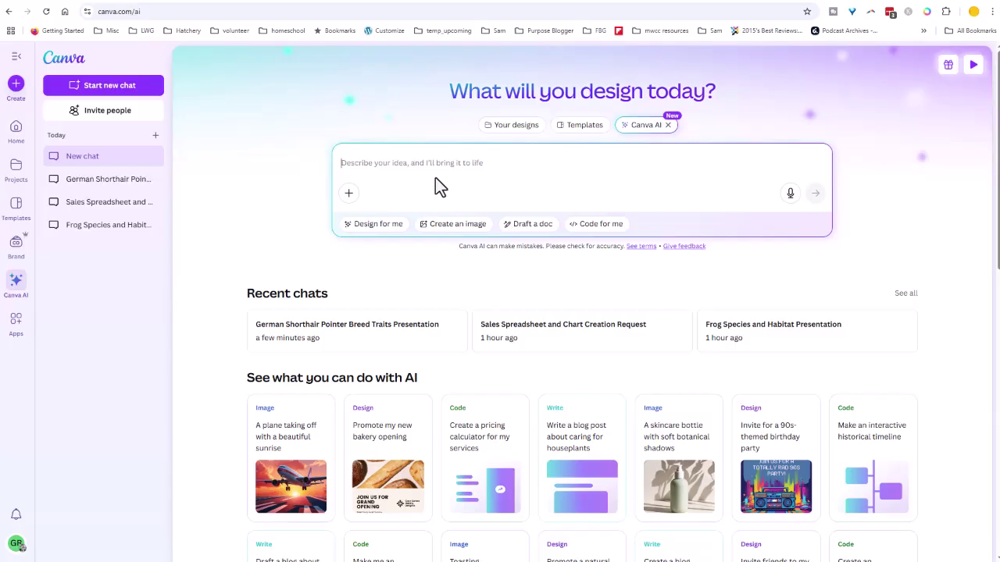
left_click(400, 170)
key("alt+Left")
Step: Leave image mode, return to the Canva AI home, and switch the prompt to code mode
left_click(441, 224)
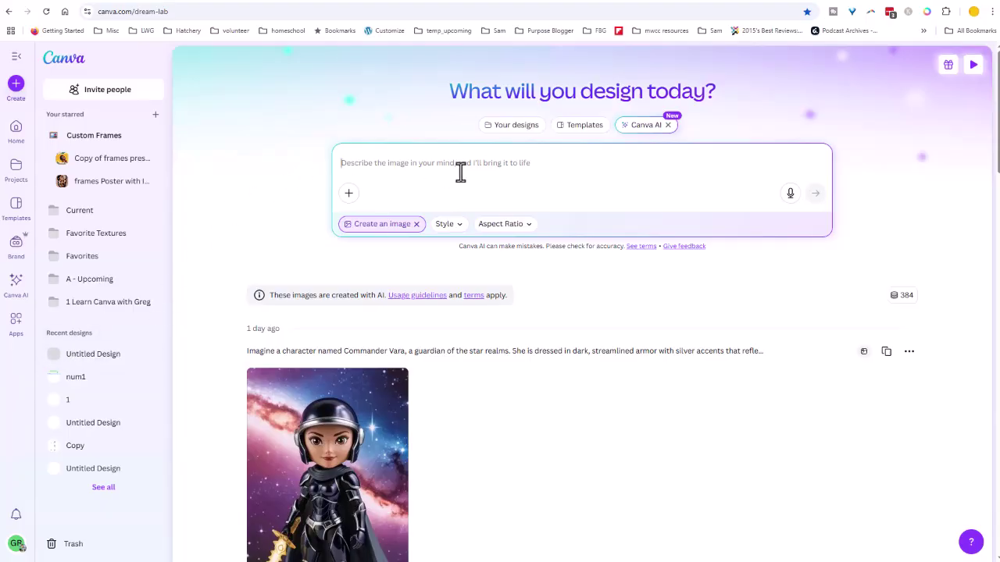
left_click(9, 11)
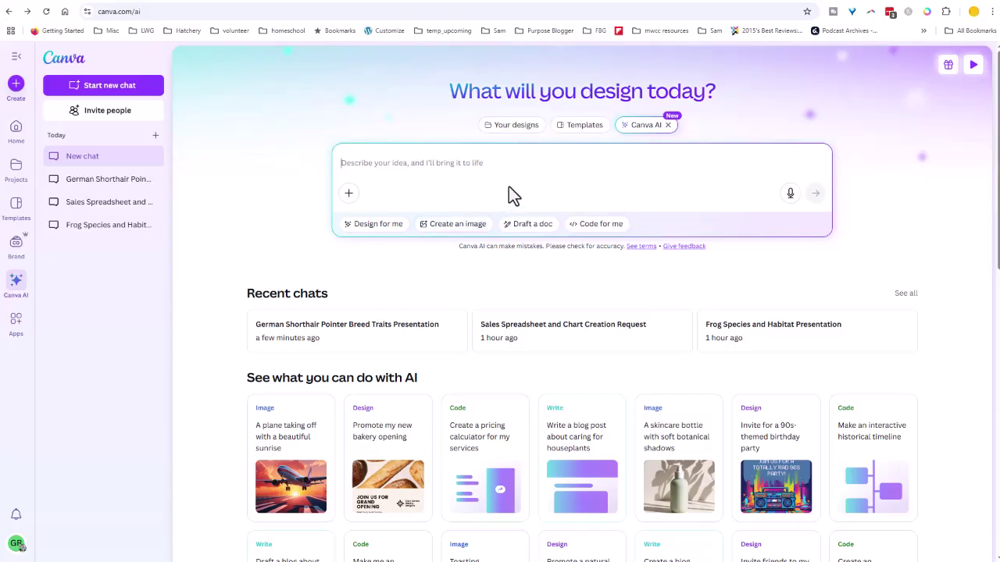
left_click(595, 225)
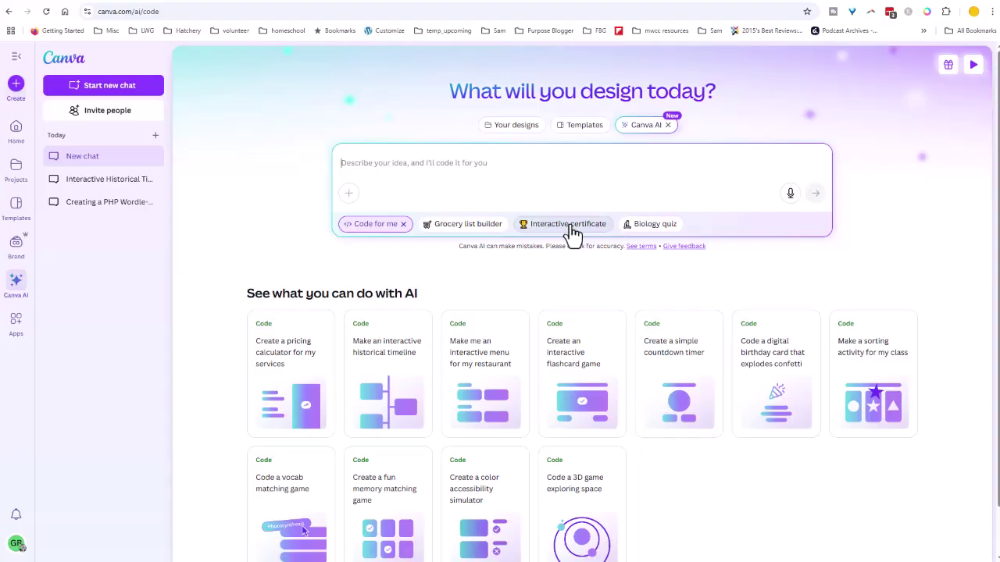
Step: Ask Canva AI to 'create a very simple pac man like game' and send it
left_click(403, 224)
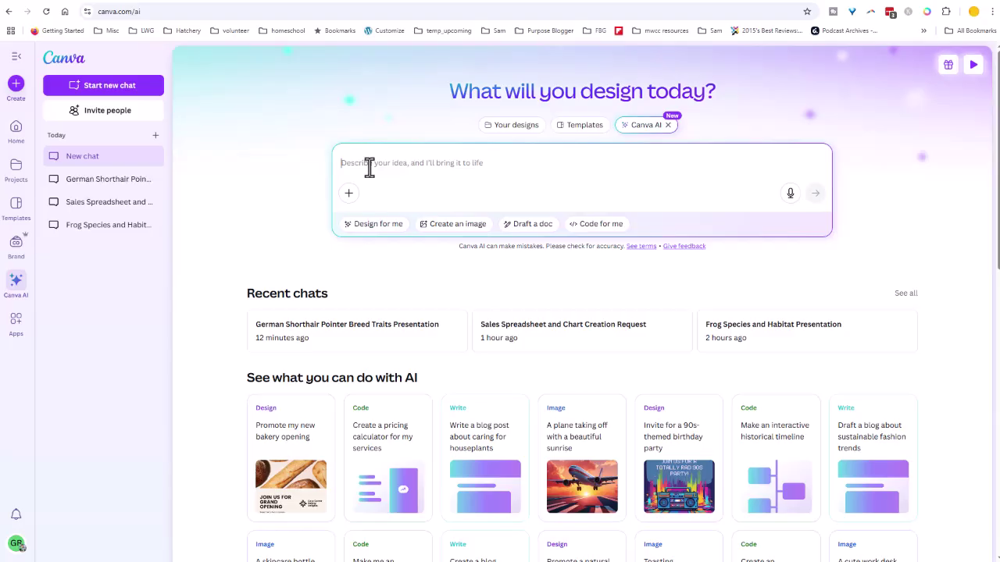
type("c")
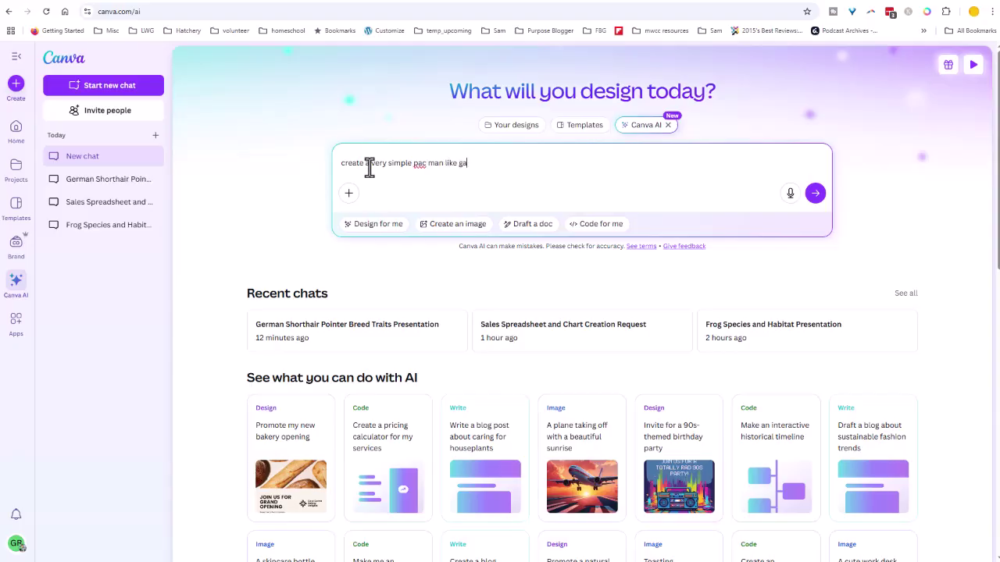
left_click(815, 195)
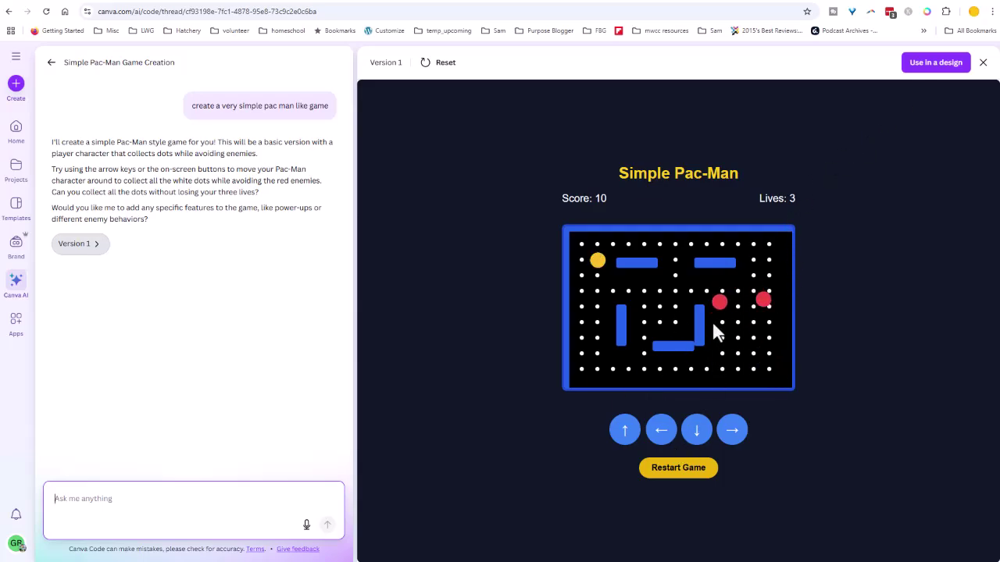
Step: Play the Pac-Man game with the arrow keys, then place it in a new design
left_click(679, 469)
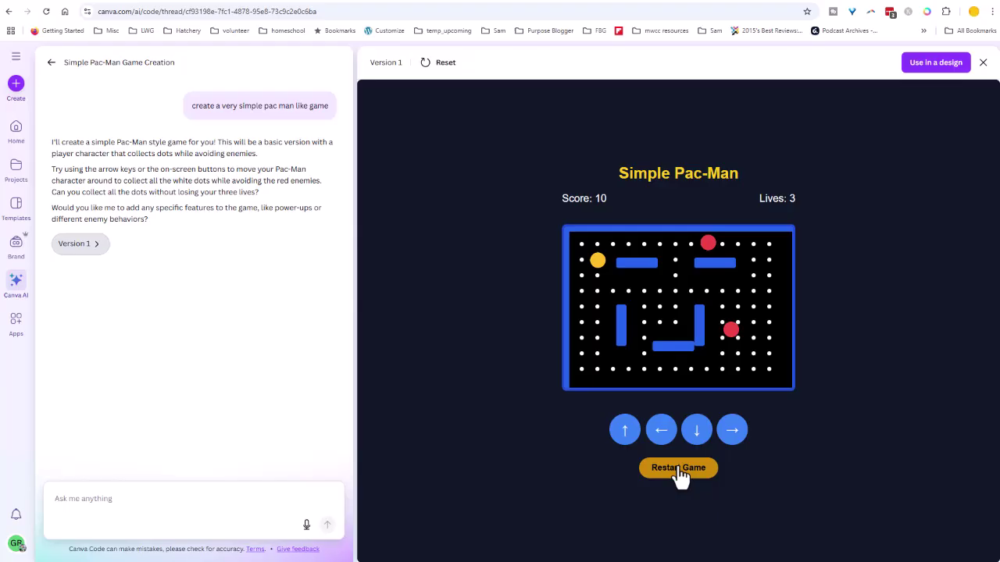
key("Left")
key("Down")
key("Right")
key("Up")
key("Right")
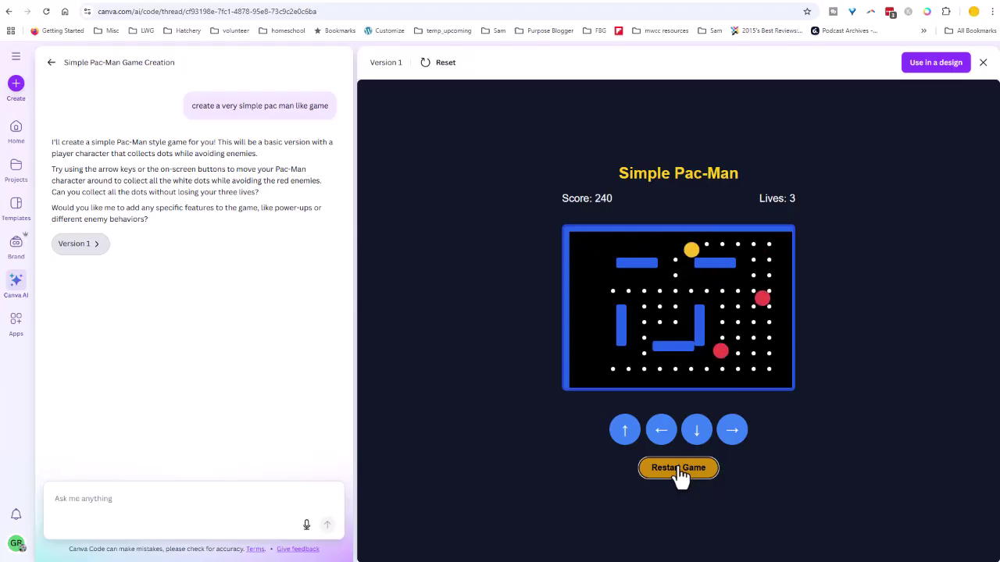
key("Left")
key("Left")
key("Down")
key("Up")
key("Right")
key("Left")
key("Down")
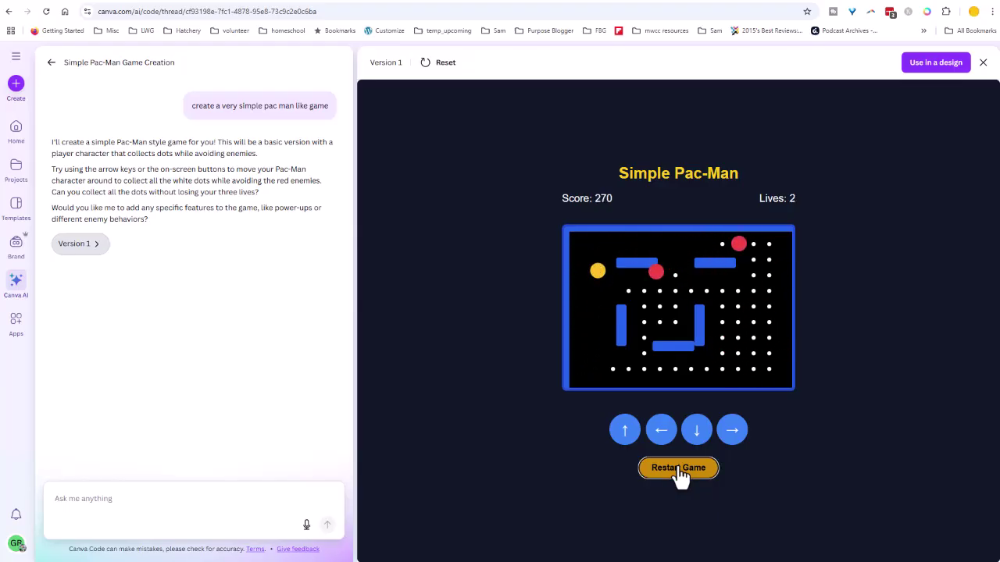
key("Down")
key("Right")
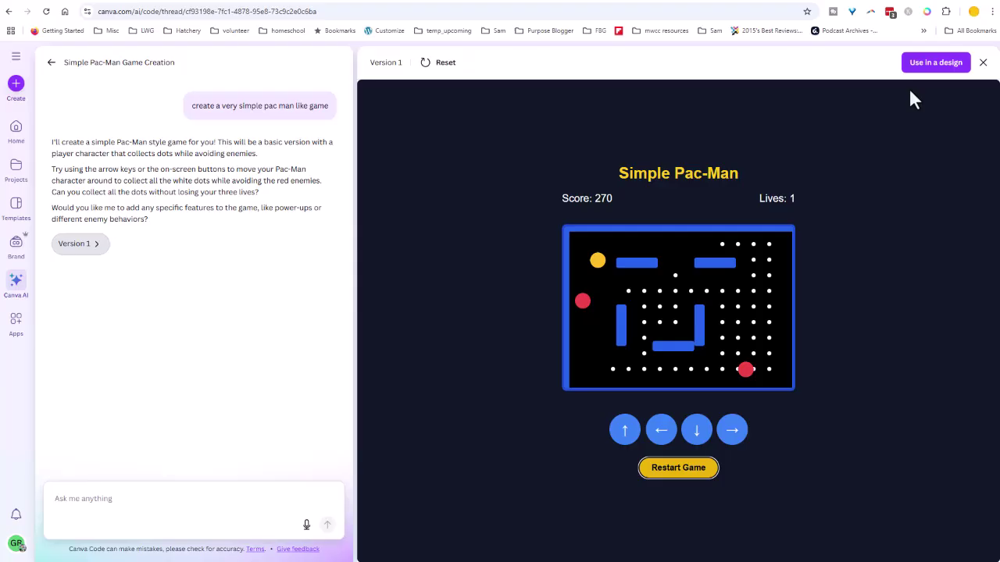
left_click(935, 63)
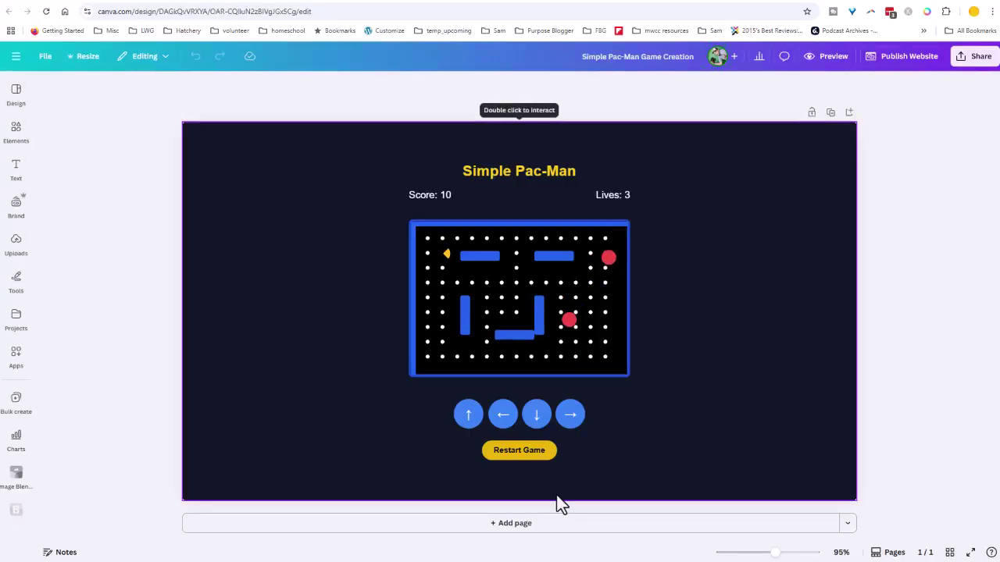
Step: Select the page holding the embedded Pac-Man game and open the website Preview
left_click(530, 449)
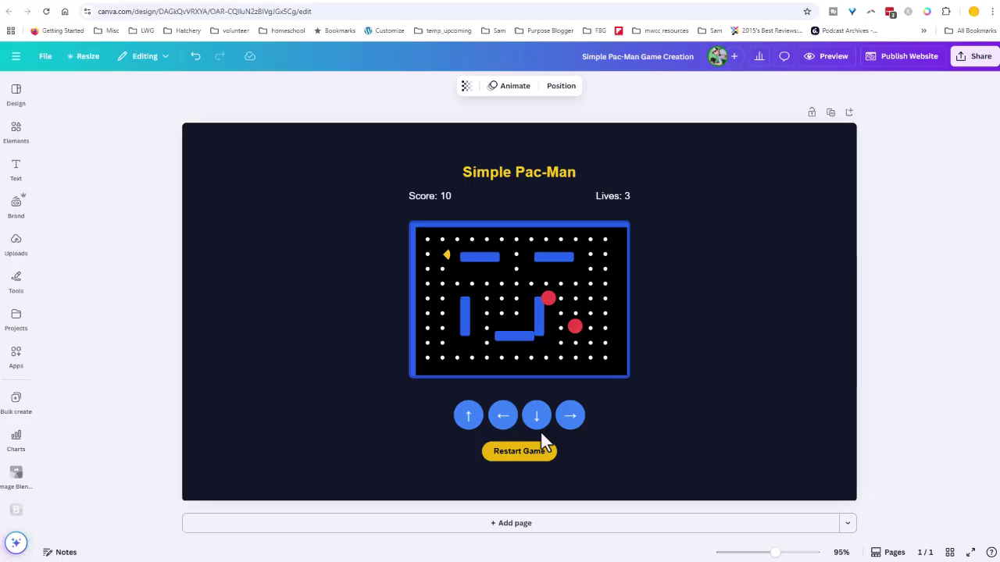
left_click(562, 476)
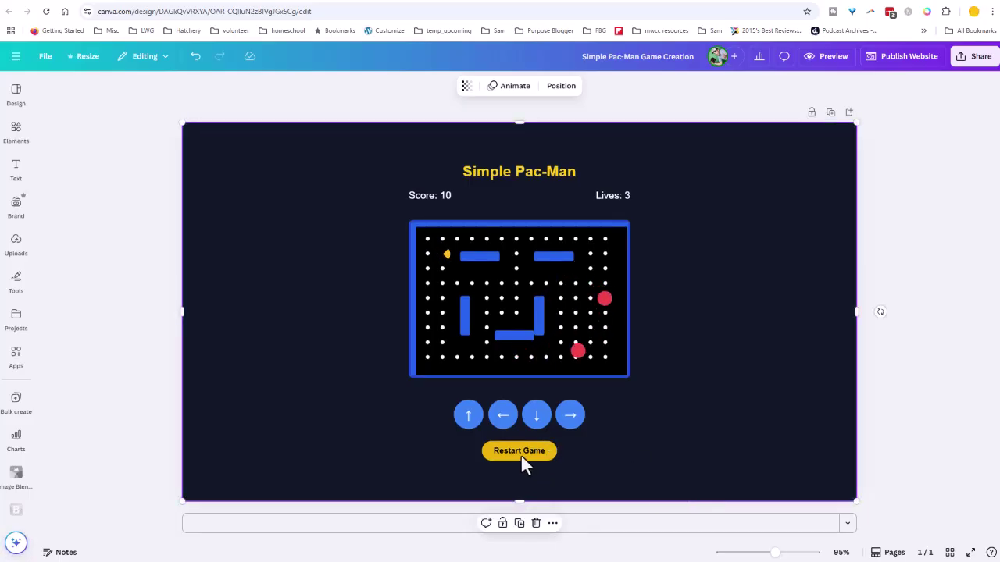
left_click(445, 275)
left_click(482, 268)
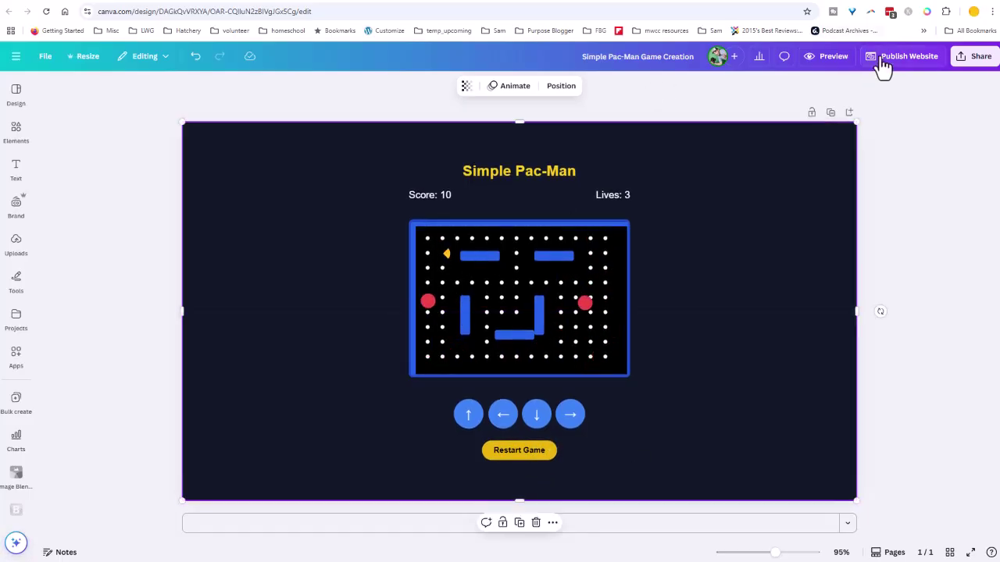
left_click(828, 57)
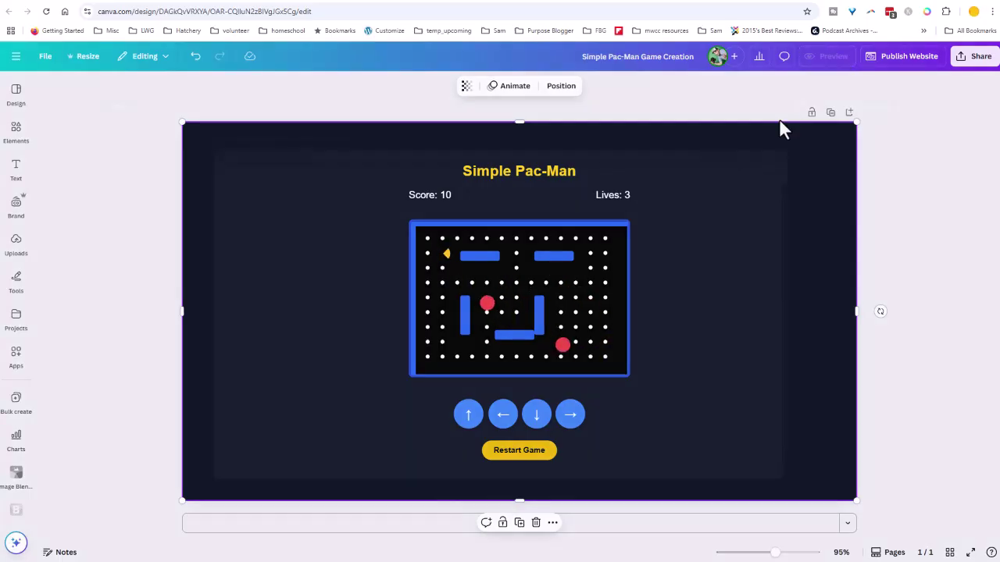
Step: Steer Pac-Man around the maze with the arrow keys, reaching a score of 430
key("Down")
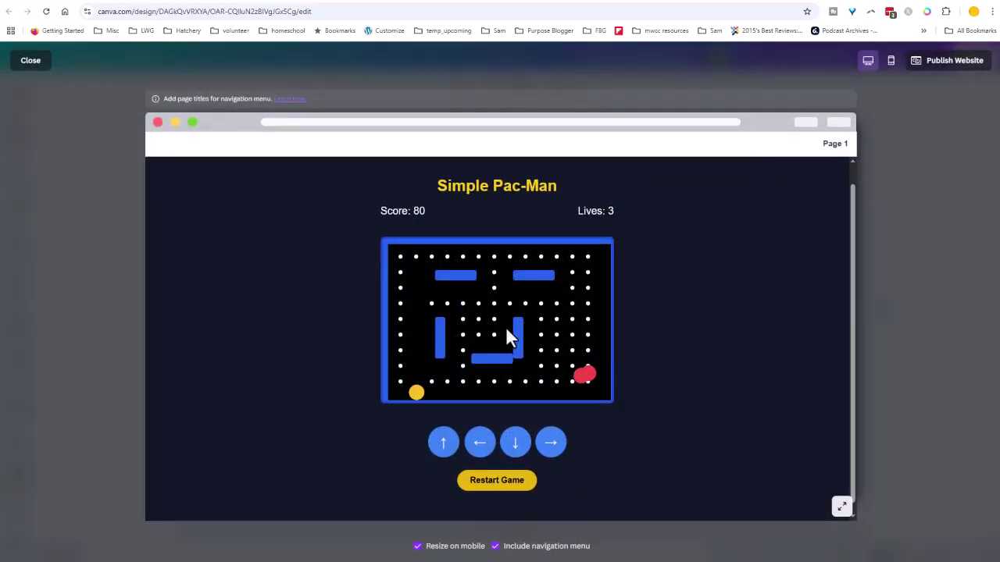
key("Left")
key("Up")
key("Right")
key("Down")
key("Left")
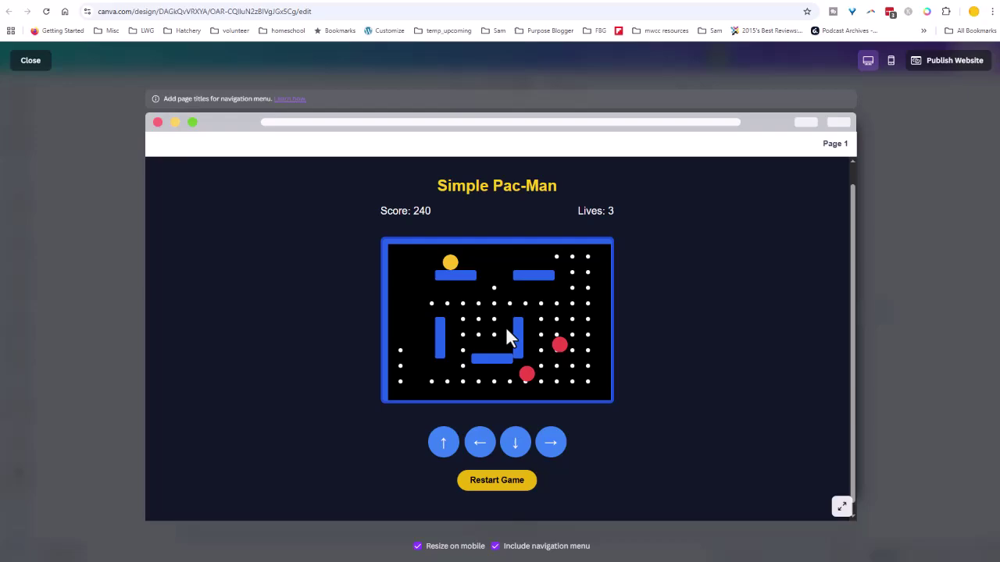
key("Down")
key("Down")
key("Left")
key("Down")
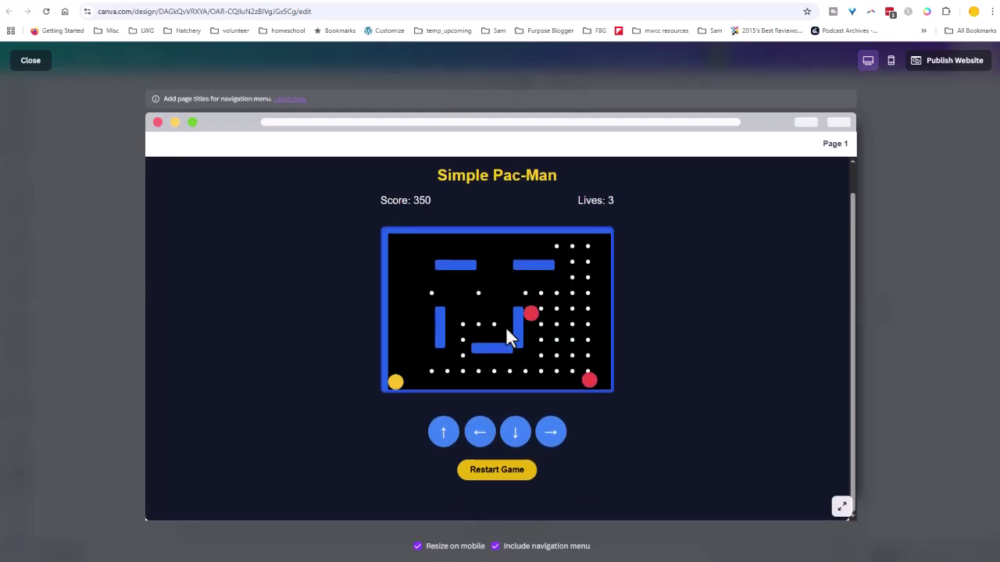
key("Right")
key("Up")
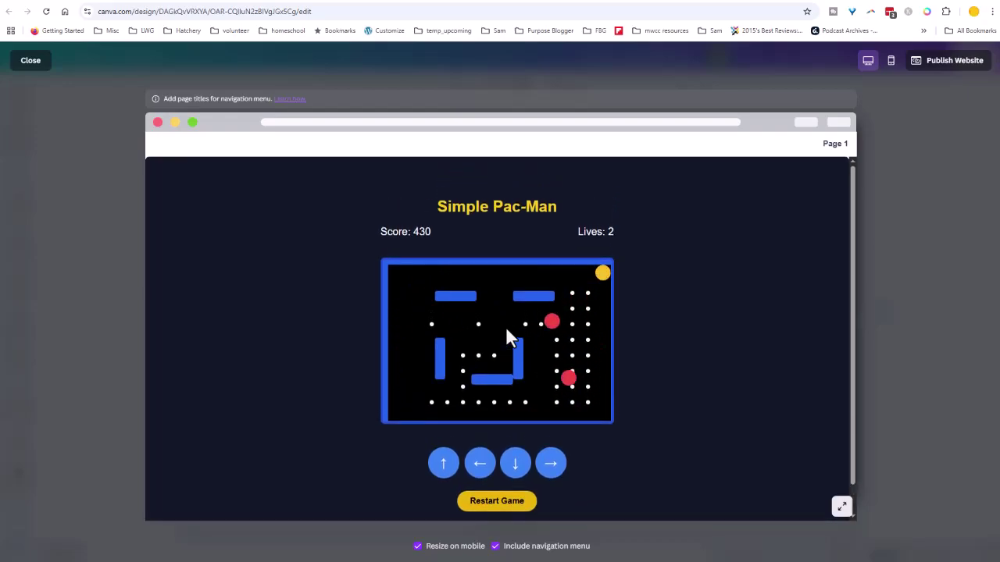